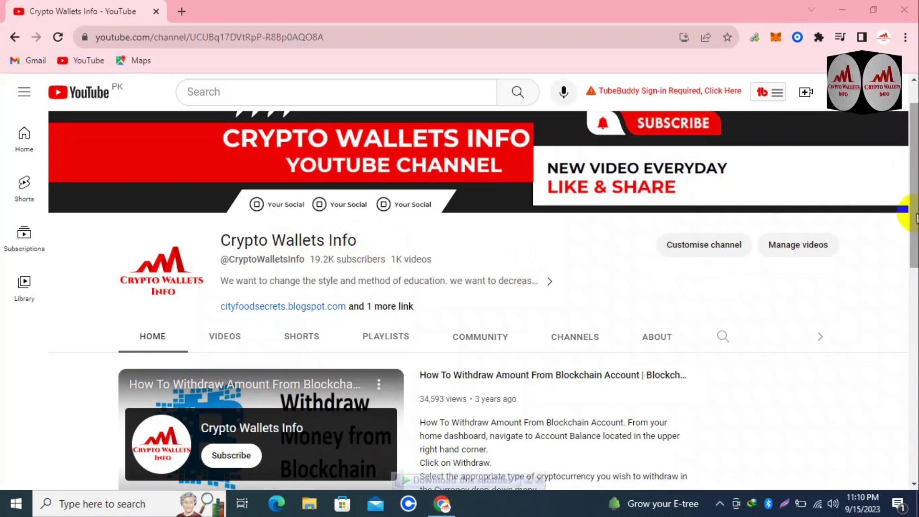
Open the Crypto Wallets Info channel's Videos tab and scroll to the latest OKXChain-to-Coinbase tutorial
{"action": "left_click_drag", "start_coordinate": [913, 225], "coordinate": [913, 435]}
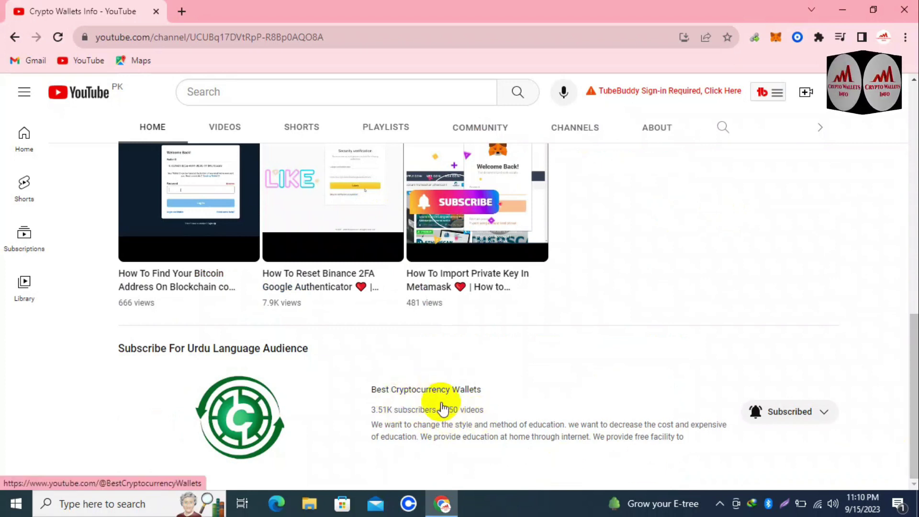
{"action": "left_click_drag", "start_coordinate": [914, 417], "coordinate": [913, 215]}
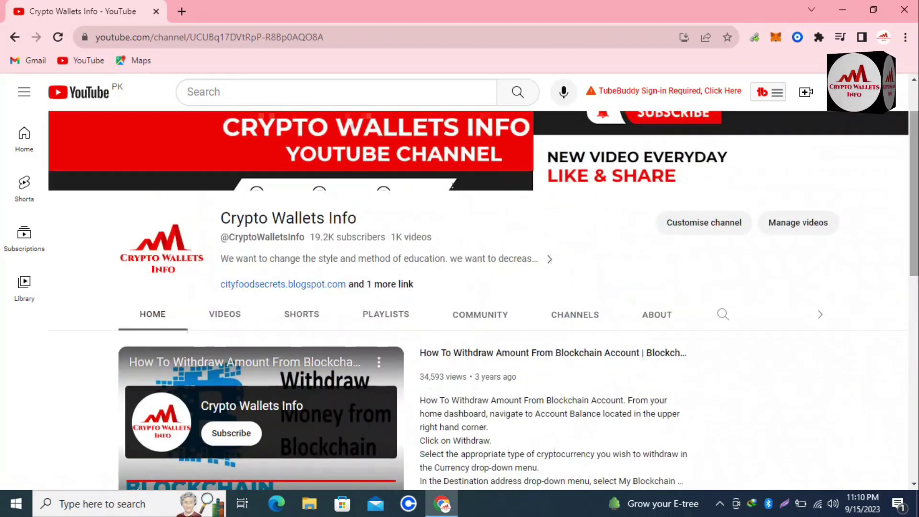
{"action": "left_click", "coordinate": [230, 317]}
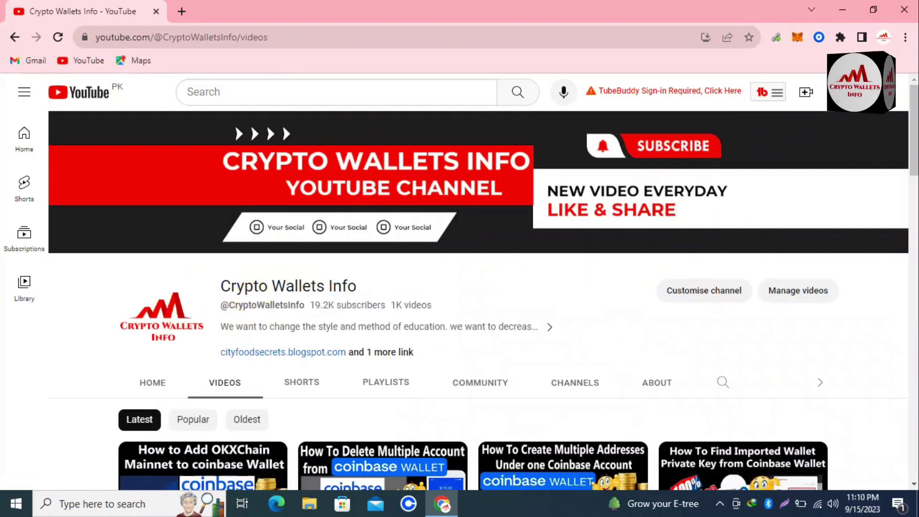
{"action": "left_click_drag", "start_coordinate": [912, 130], "coordinate": [912, 166]}
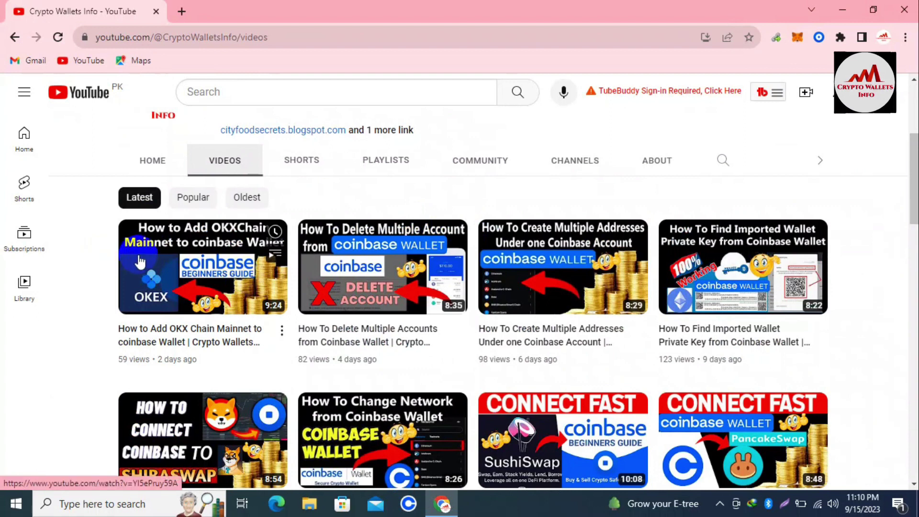
{"action": "mouse_move", "coordinate": [140, 262]}
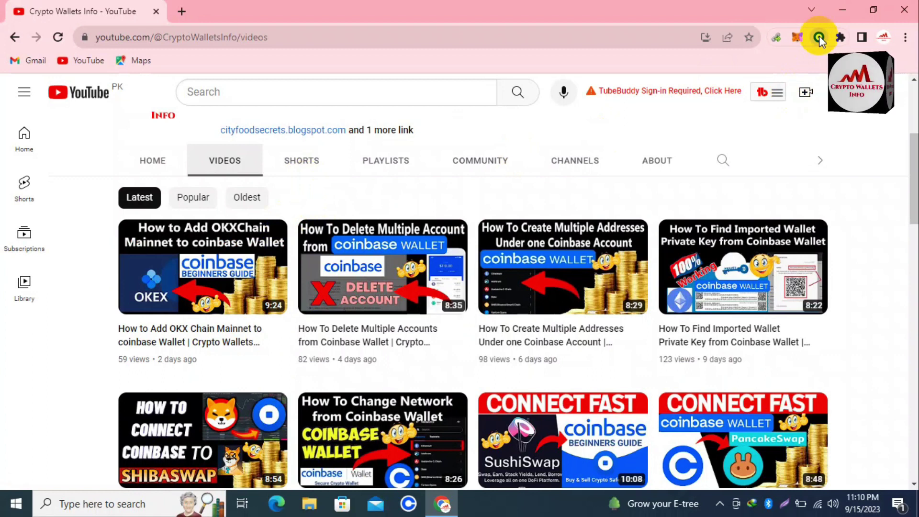
Unlock the Coinbase Wallet extension from the toolbar by entering the account password
{"action": "left_click", "coordinate": [820, 37]}
{"action": "left_click", "coordinate": [673, 301]}
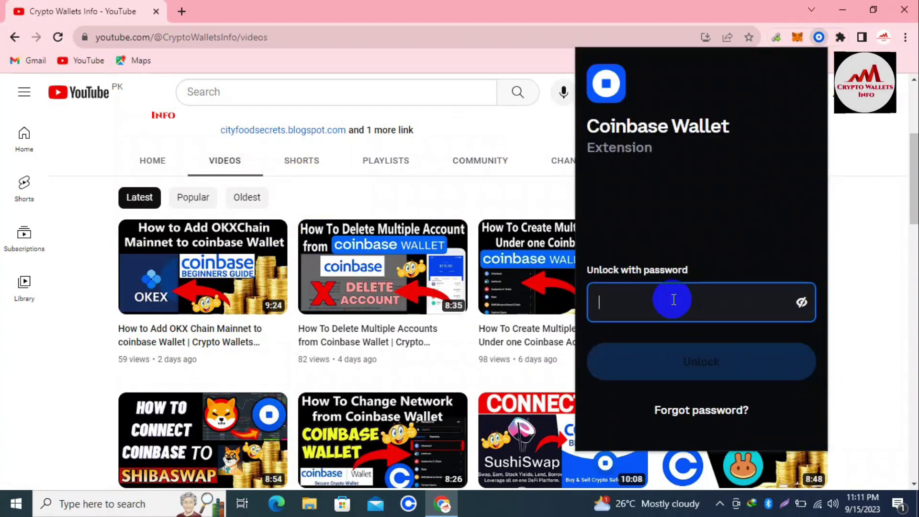
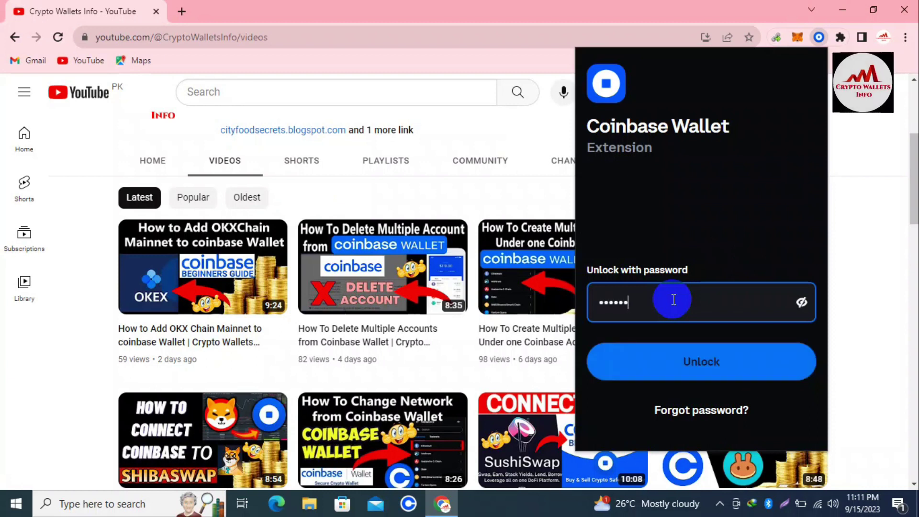
{"action": "left_click", "coordinate": [683, 360]}
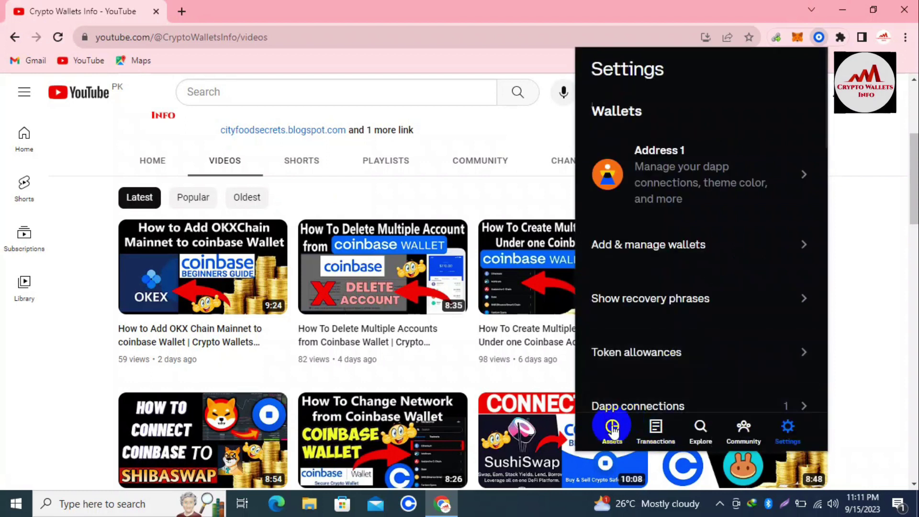
Show the Assets home with Address 1's $0.00 balance, checking the wallets list and youtube.com connection
{"action": "left_click", "coordinate": [613, 430]}
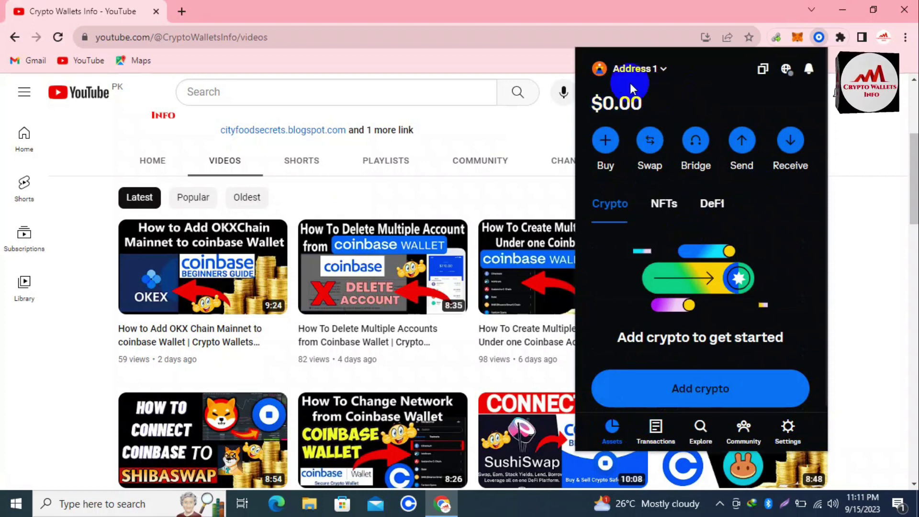
{"action": "left_click", "coordinate": [666, 70]}
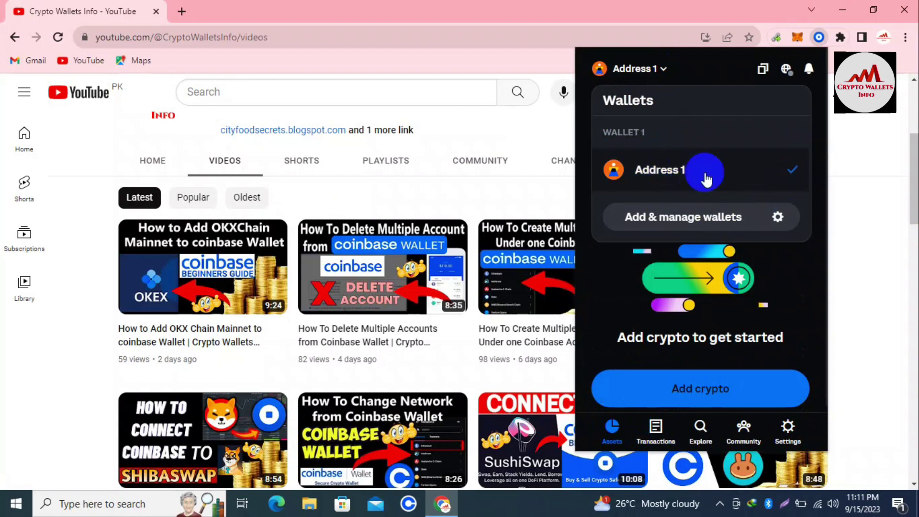
{"action": "left_click", "coordinate": [820, 275]}
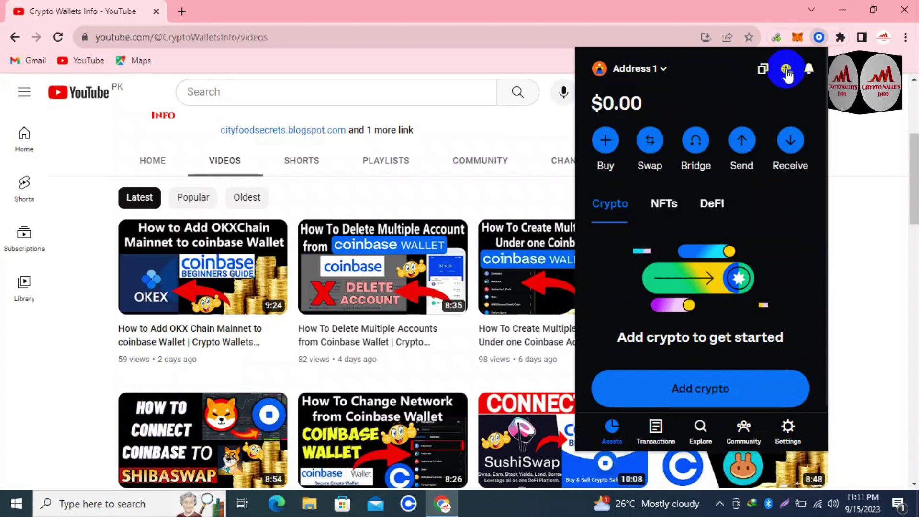
{"action": "left_click", "coordinate": [786, 70]}
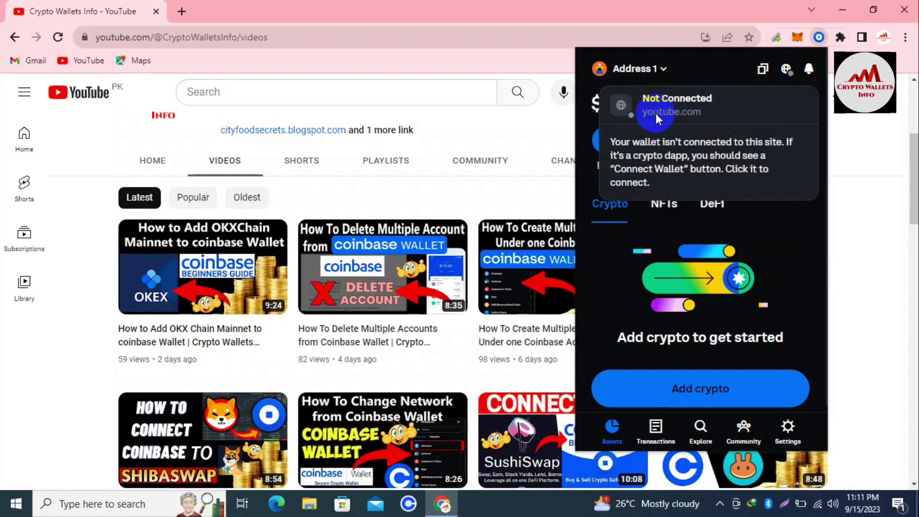
{"action": "left_click", "coordinate": [691, 63]}
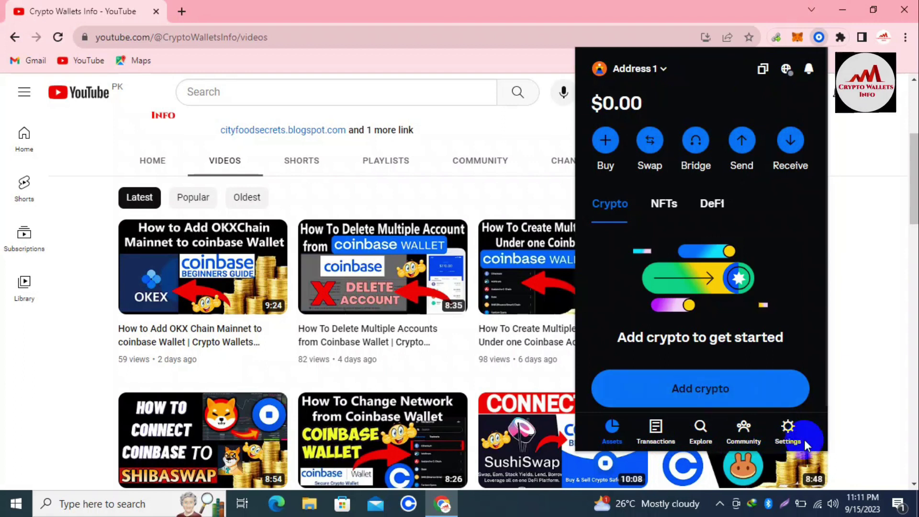
Go to the wallet Settings and open Networks, listing Ethereum, Arbitrum, Avalanche C-Chain, Base and BNB Chain
{"action": "left_click", "coordinate": [798, 438]}
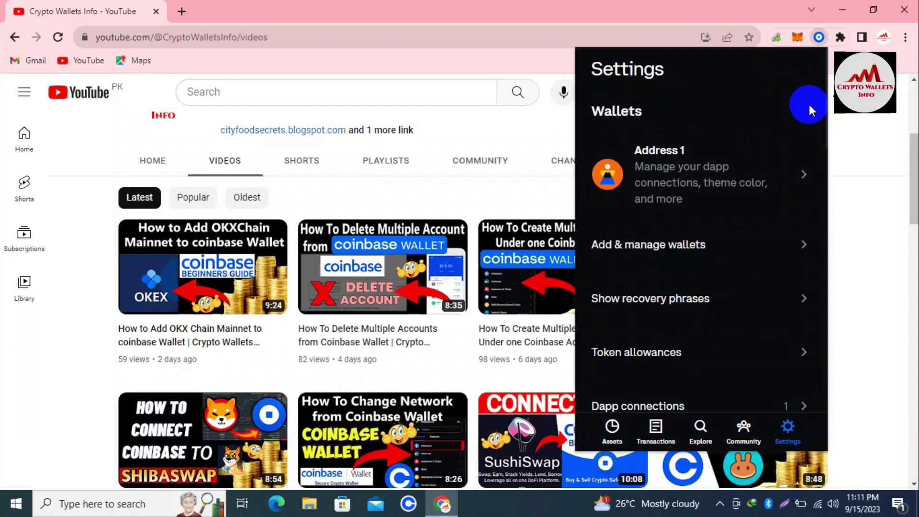
{"action": "scroll", "coordinate": [809, 104], "scroll_direction": "down", "scroll_amount": 1}
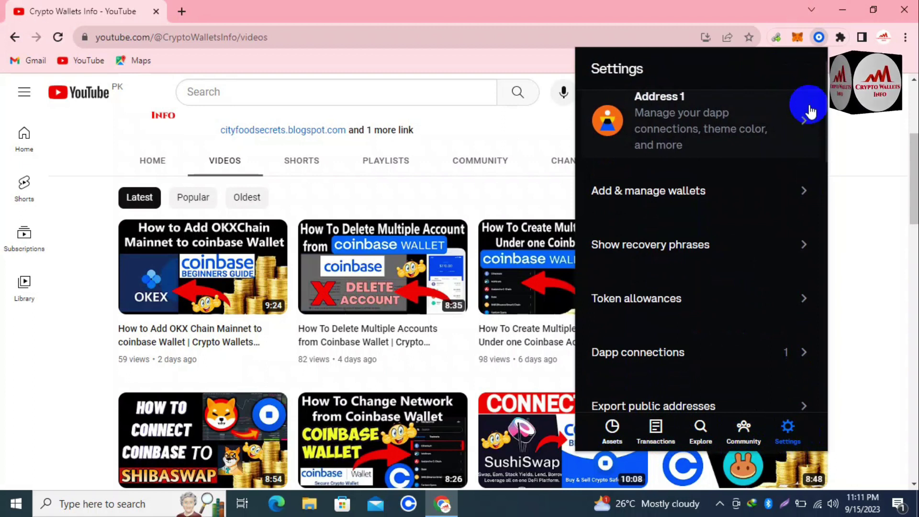
{"action": "scroll", "coordinate": [810, 110], "scroll_direction": "down", "scroll_amount": 1}
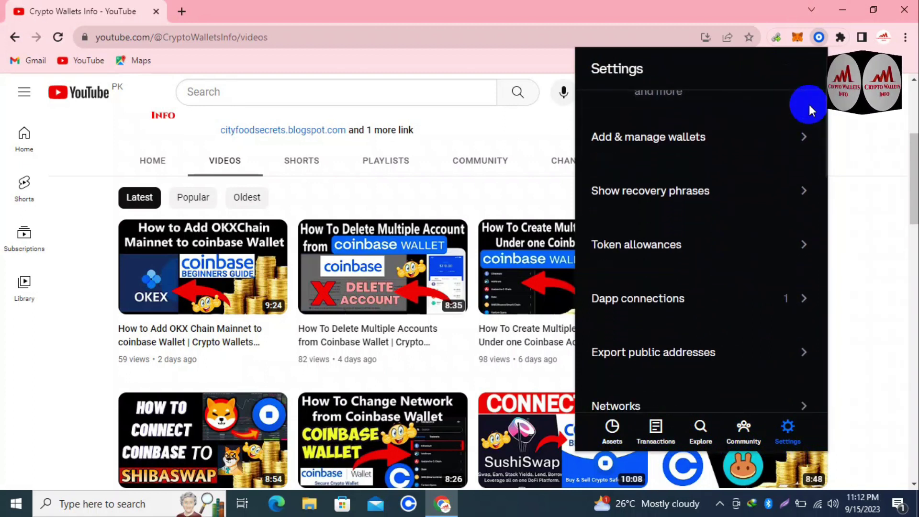
{"action": "scroll", "coordinate": [809, 105], "scroll_direction": "down", "scroll_amount": 1}
{"action": "scroll", "coordinate": [810, 105], "scroll_direction": "down", "scroll_amount": 2}
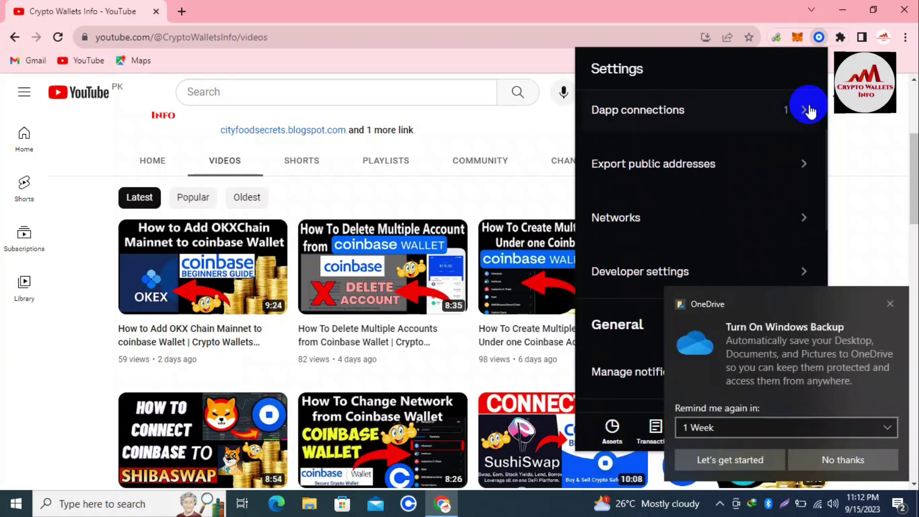
{"action": "left_click", "coordinate": [889, 303]}
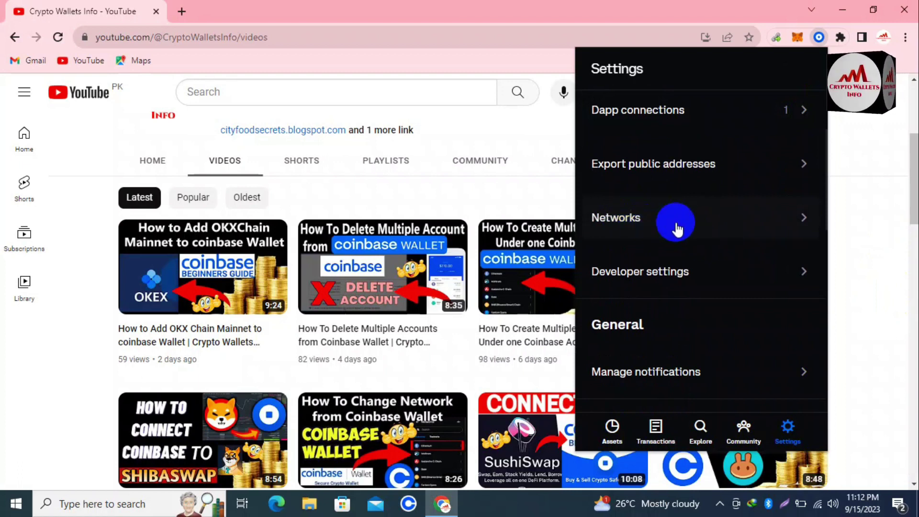
{"action": "left_click", "coordinate": [676, 227]}
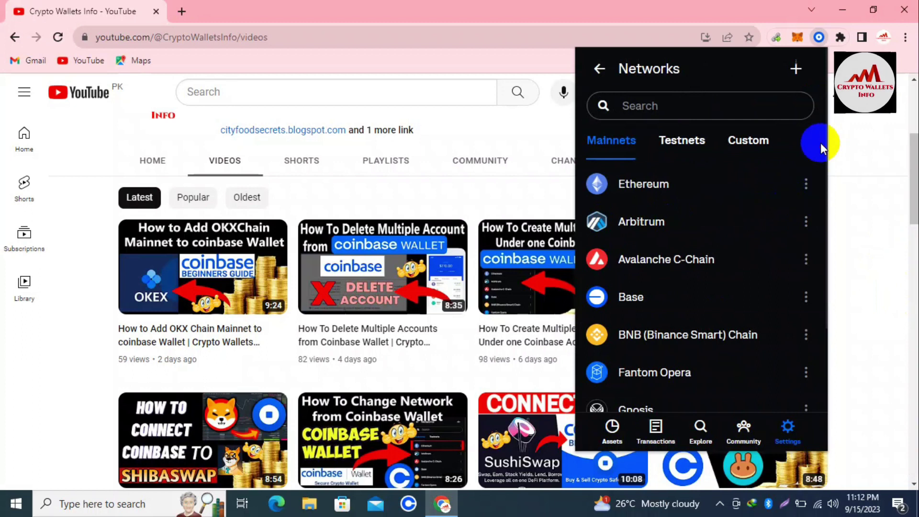
{"action": "scroll", "coordinate": [820, 143], "scroll_direction": "down", "scroll_amount": 2}
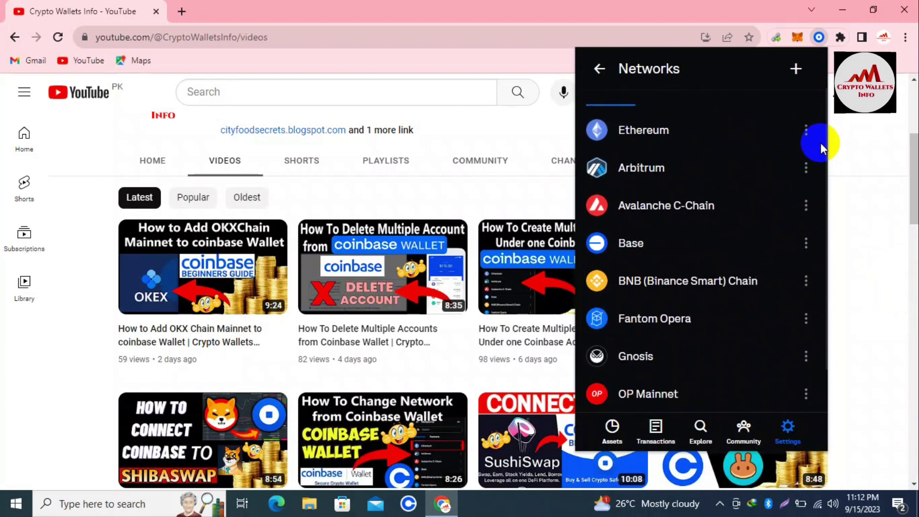
{"action": "scroll", "coordinate": [820, 143], "scroll_direction": "down", "scroll_amount": 1}
{"action": "scroll", "coordinate": [821, 143], "scroll_direction": "down", "scroll_amount": 1}
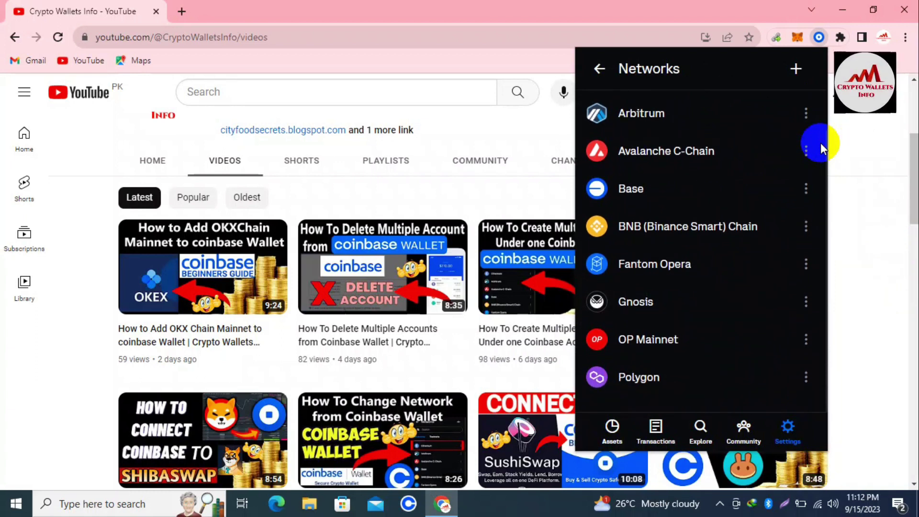
{"action": "scroll", "coordinate": [820, 143], "scroll_direction": "up", "scroll_amount": 3}
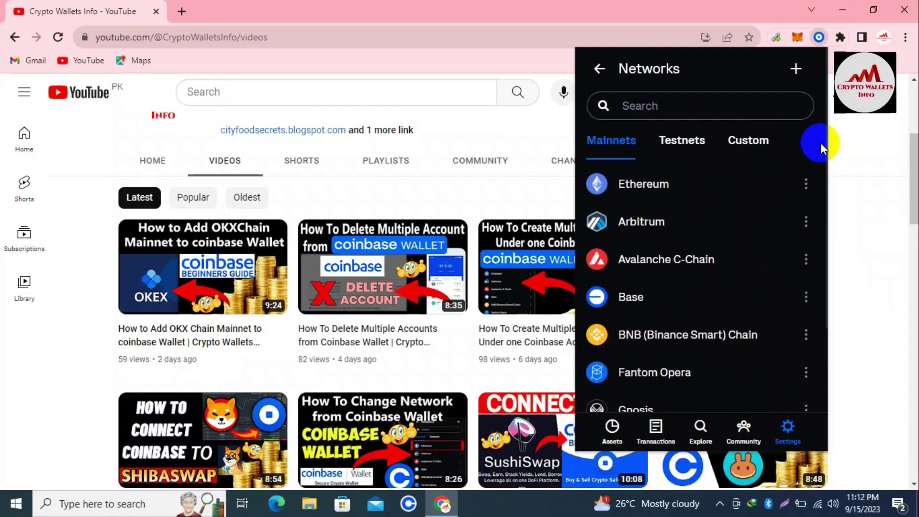
{"action": "scroll", "coordinate": [821, 142], "scroll_direction": "down", "scroll_amount": 3}
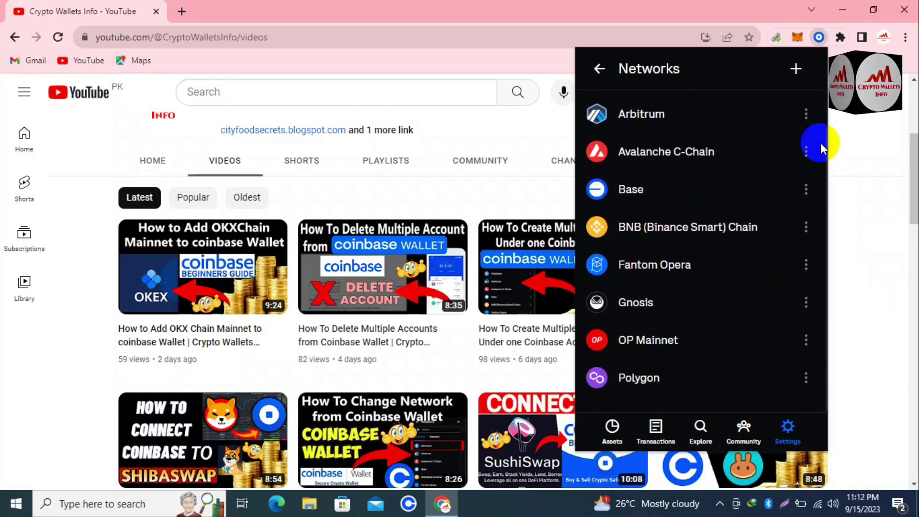
{"action": "scroll", "coordinate": [820, 142], "scroll_direction": "up", "scroll_amount": 1}
{"action": "scroll", "coordinate": [821, 143], "scroll_direction": "up", "scroll_amount": 3}
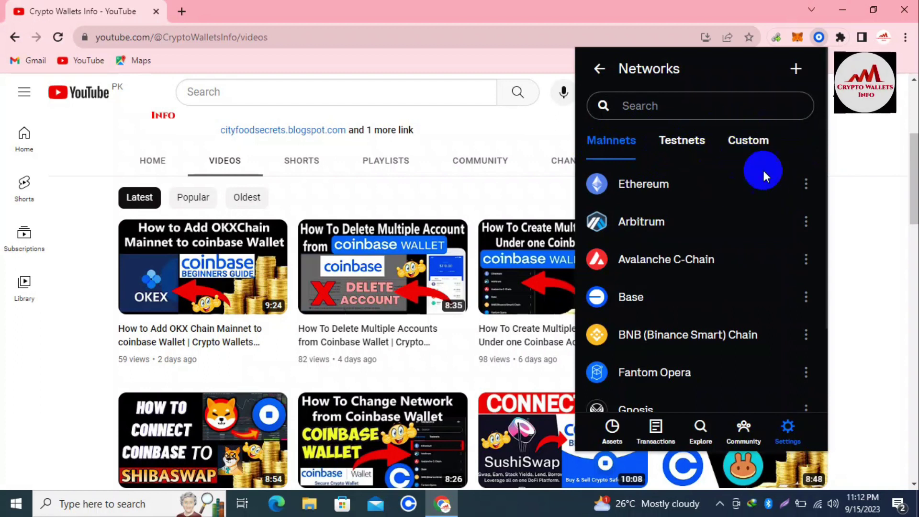
Switch the Networks page to its Custom list showing Cronos Mainnet and OKXChain Mainnet
{"action": "left_click", "coordinate": [764, 144]}
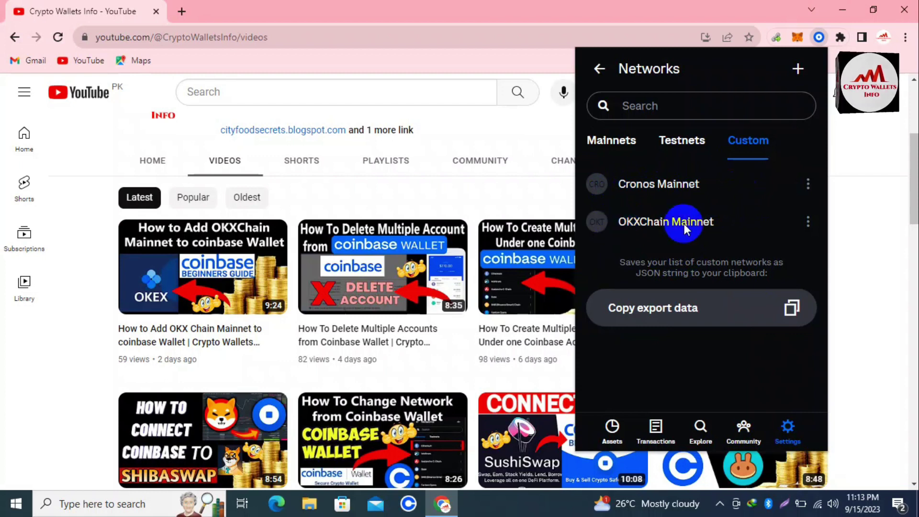
{"action": "mouse_move", "coordinate": [193, 267]}
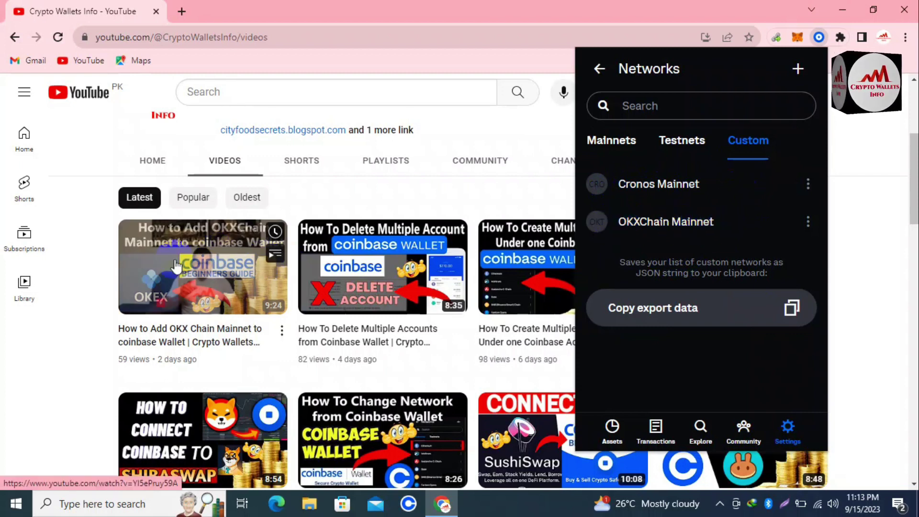
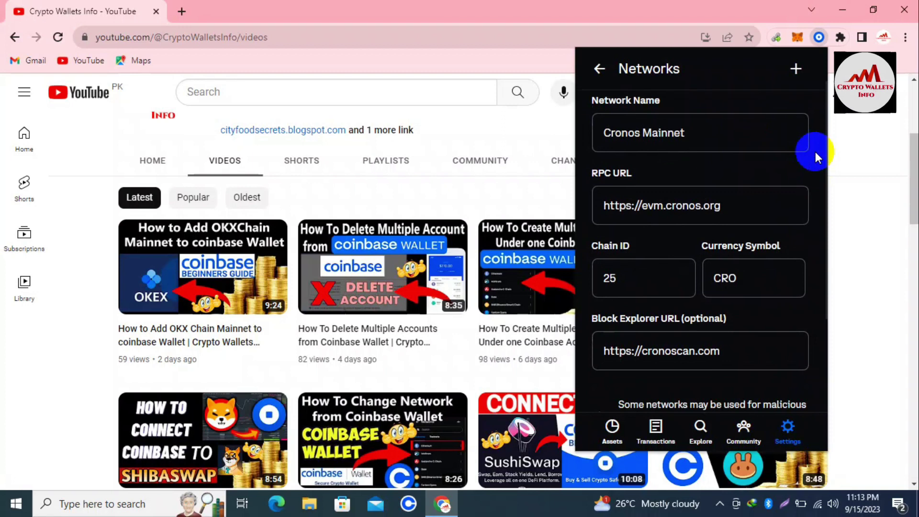
{"action": "scroll", "coordinate": [815, 151], "scroll_direction": "down", "scroll_amount": 1}
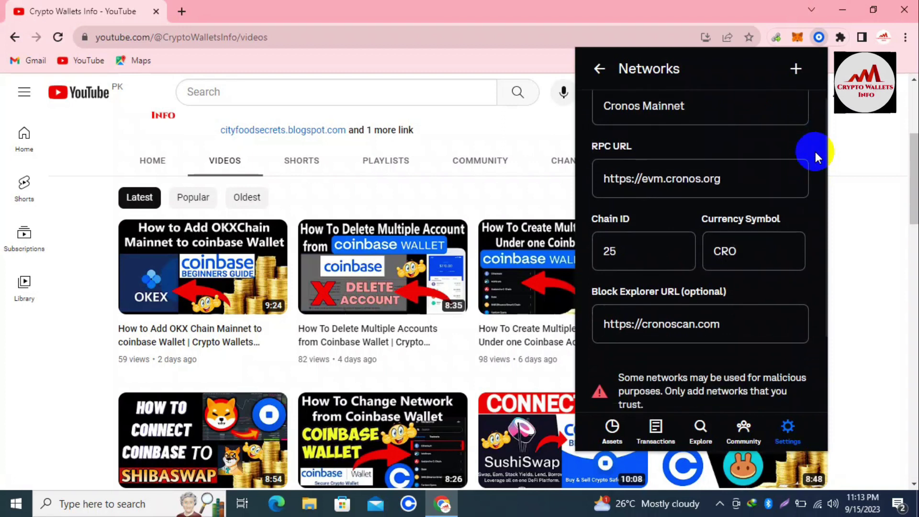
{"action": "scroll", "coordinate": [815, 151], "scroll_direction": "down", "scroll_amount": 1}
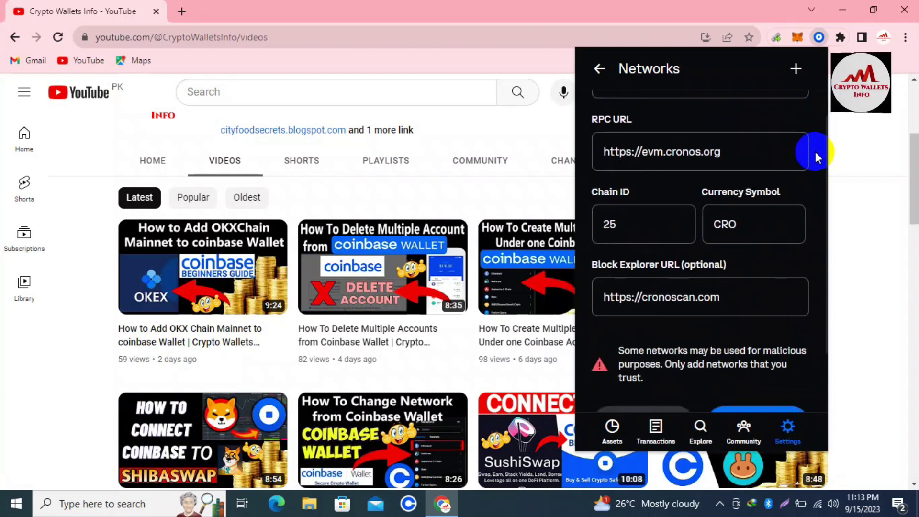
{"action": "scroll", "coordinate": [815, 152], "scroll_direction": "down", "scroll_amount": 1}
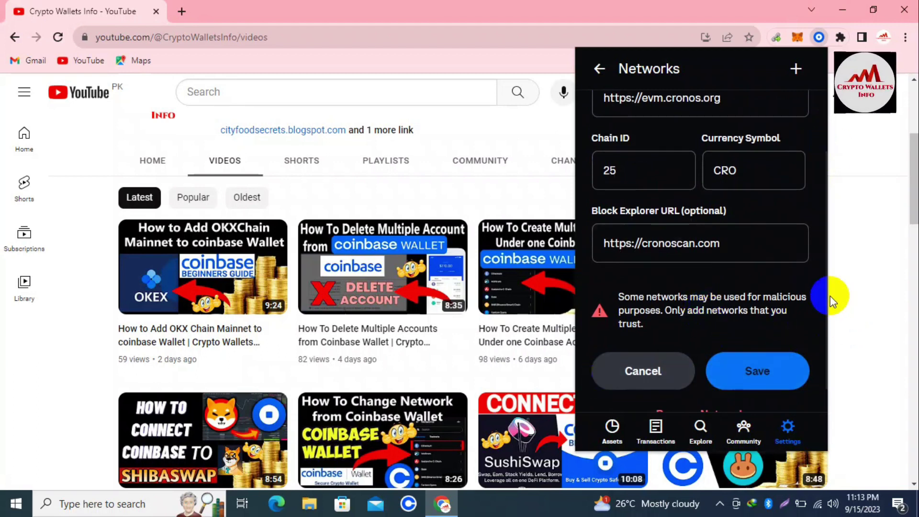
{"action": "scroll", "coordinate": [823, 294], "scroll_direction": "down", "scroll_amount": 1}
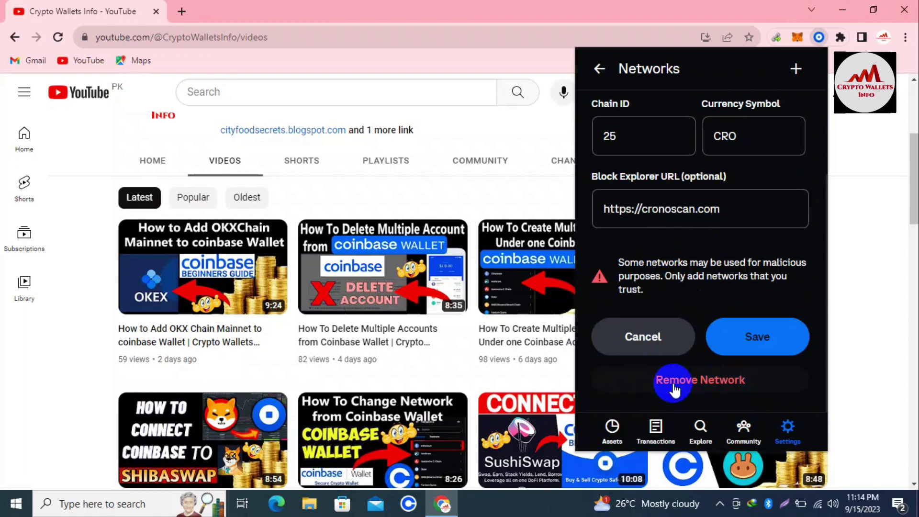
Remove the Cronos Mainnet network, then filter the Networks list to Custom, leaving only OKXChain Mainnet
{"action": "left_click", "coordinate": [716, 380]}
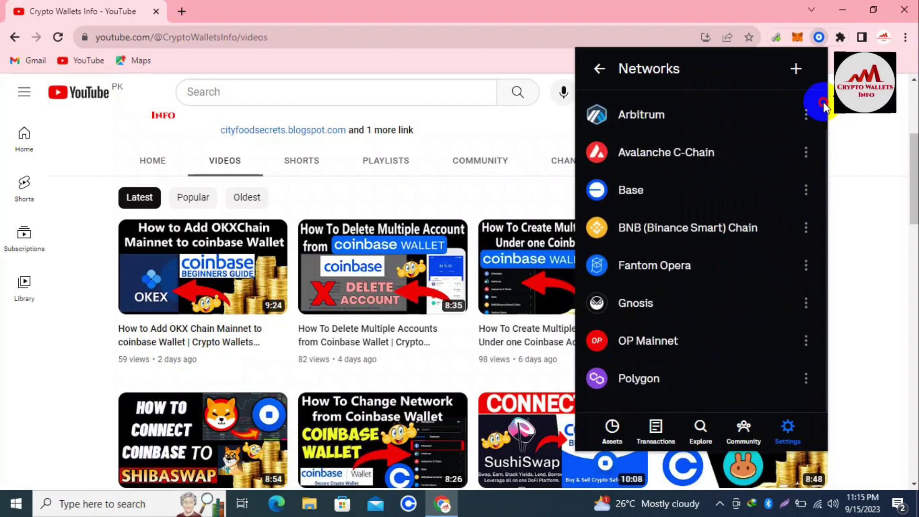
{"action": "scroll", "coordinate": [824, 108], "scroll_direction": "up", "scroll_amount": 3}
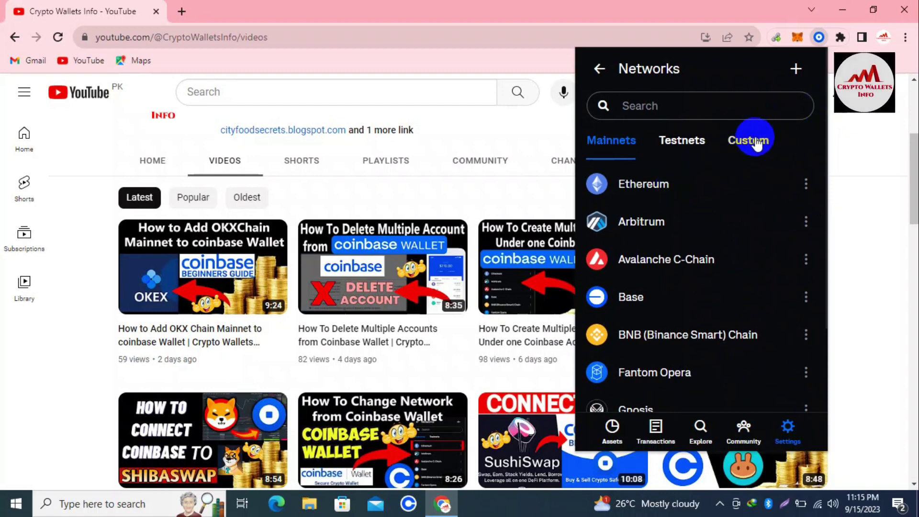
{"action": "left_click", "coordinate": [755, 143]}
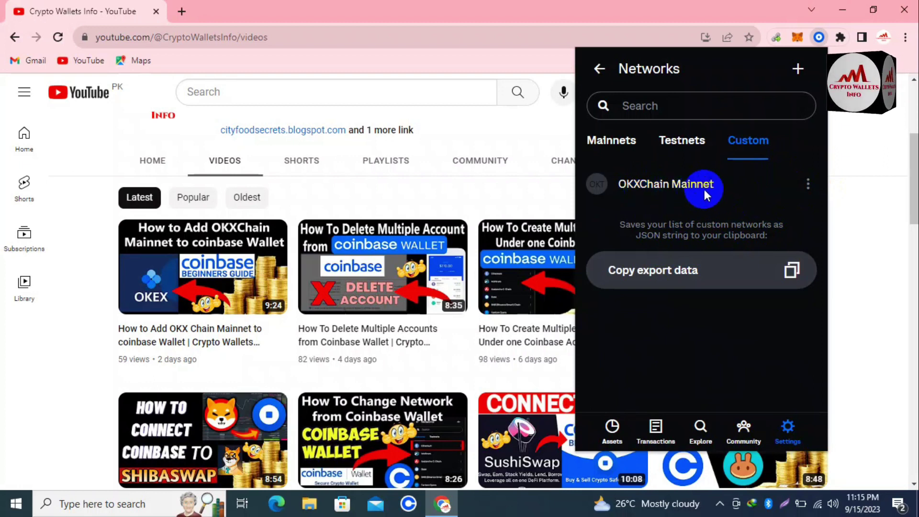
Open the OKXChain Mainnet details (chain ID 66, symbol OKT) and scroll down to Remove Network
{"action": "left_click", "coordinate": [808, 185]}
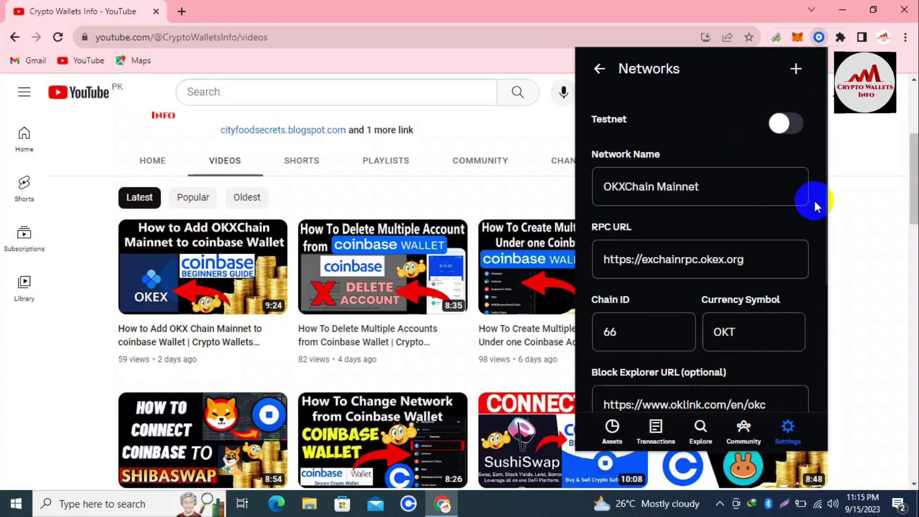
{"action": "scroll", "coordinate": [814, 200], "scroll_direction": "down", "scroll_amount": 2}
{"action": "scroll", "coordinate": [815, 200], "scroll_direction": "down", "scroll_amount": 3}
{"action": "scroll", "coordinate": [815, 200], "scroll_direction": "down", "scroll_amount": 1}
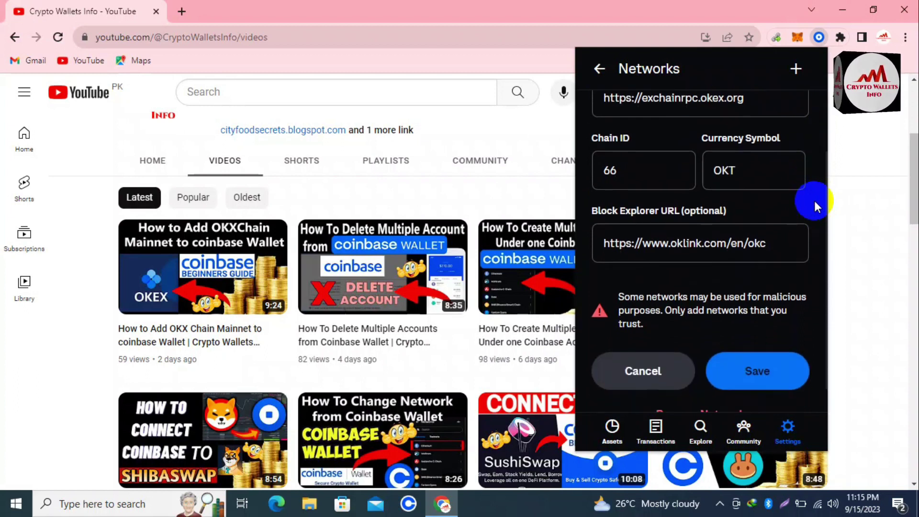
{"action": "scroll", "coordinate": [814, 201], "scroll_direction": "down", "scroll_amount": 1}
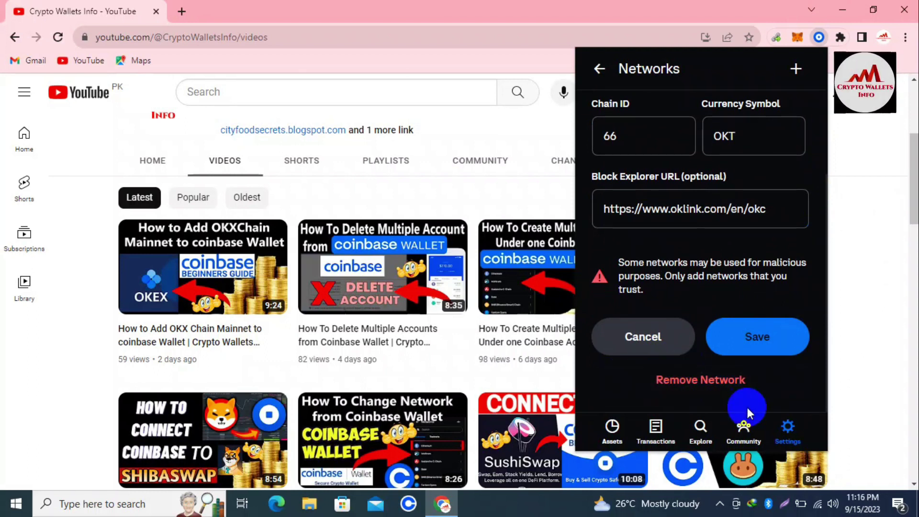
Remove OKXChain Mainnet so only the Mainnets and Testnets tabs remain, then close the wallet popup
{"action": "left_click", "coordinate": [698, 380]}
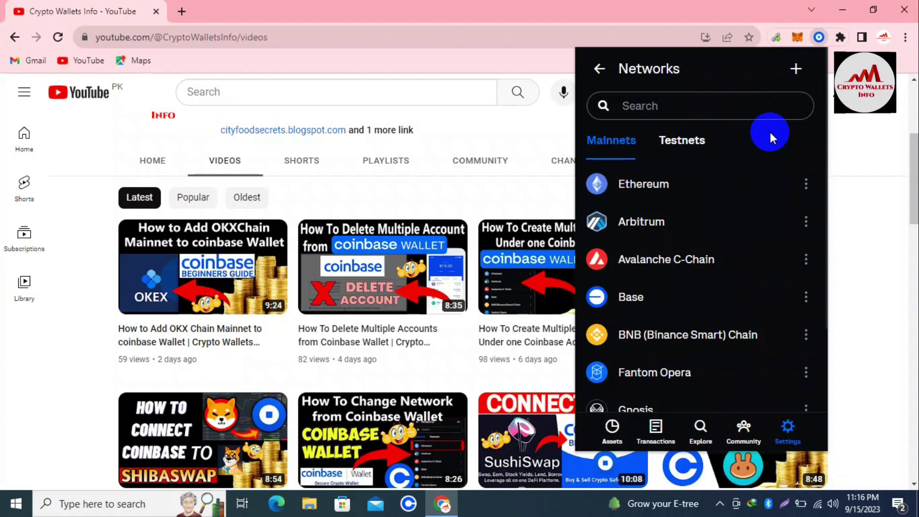
{"action": "left_click", "coordinate": [541, 129]}
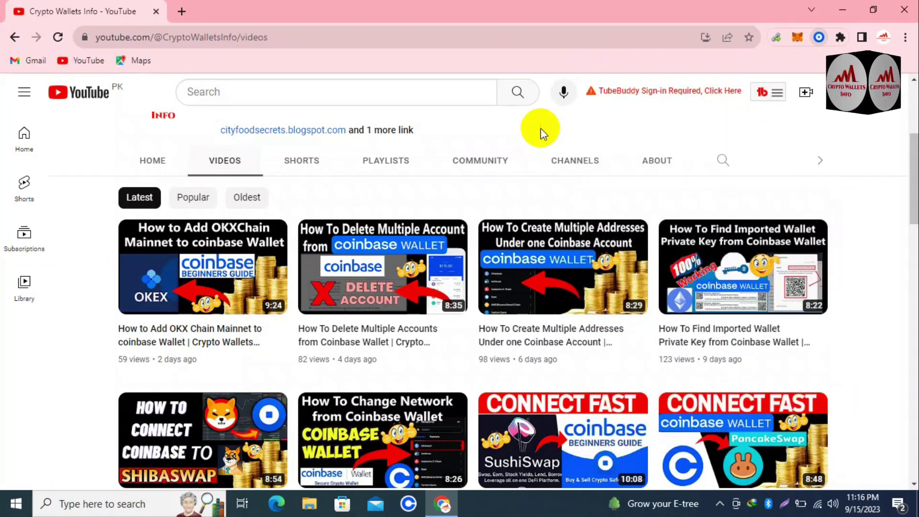